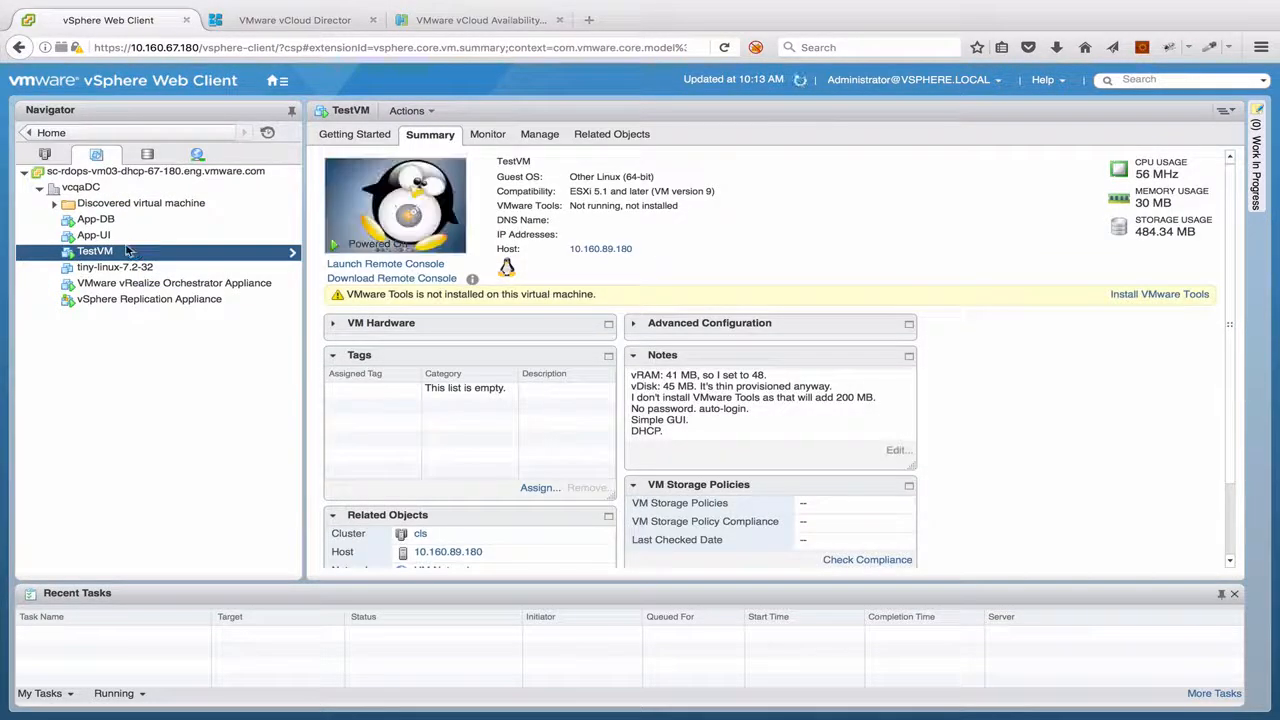
Start configuring replication for TestVM and choose replication to a cloud provider
right_click(127, 251)
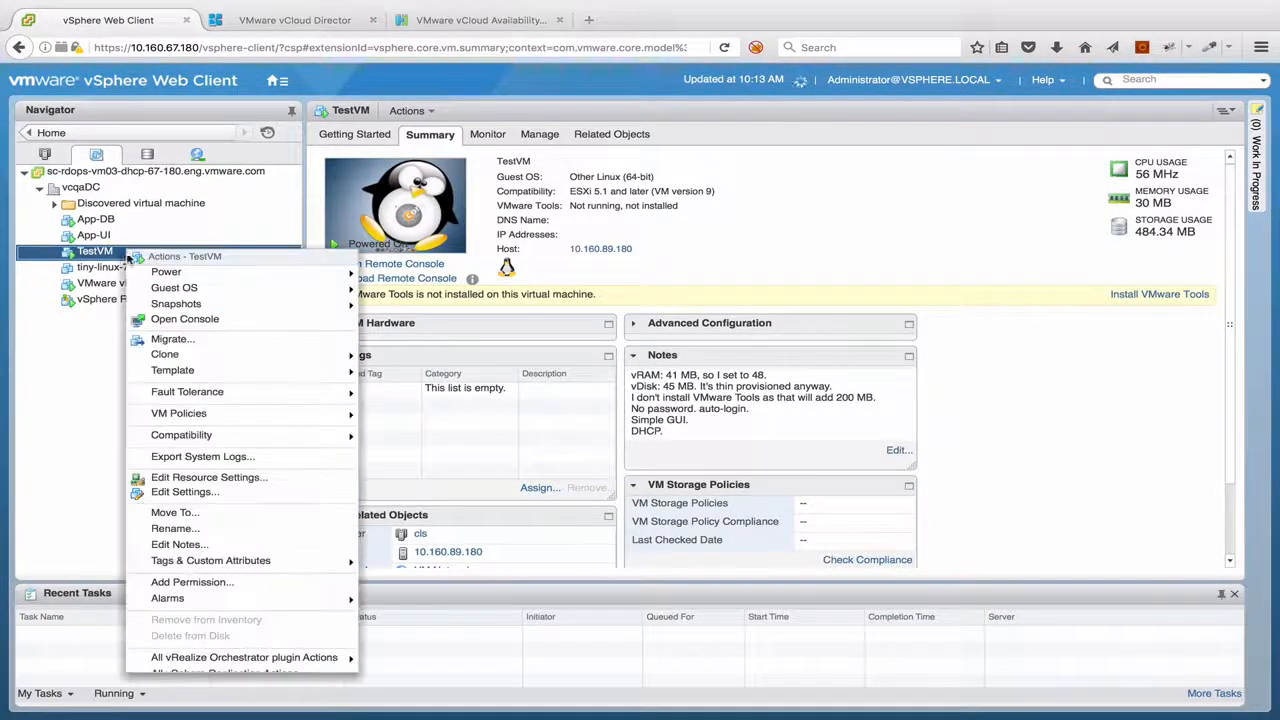
mouse_move(300, 673)
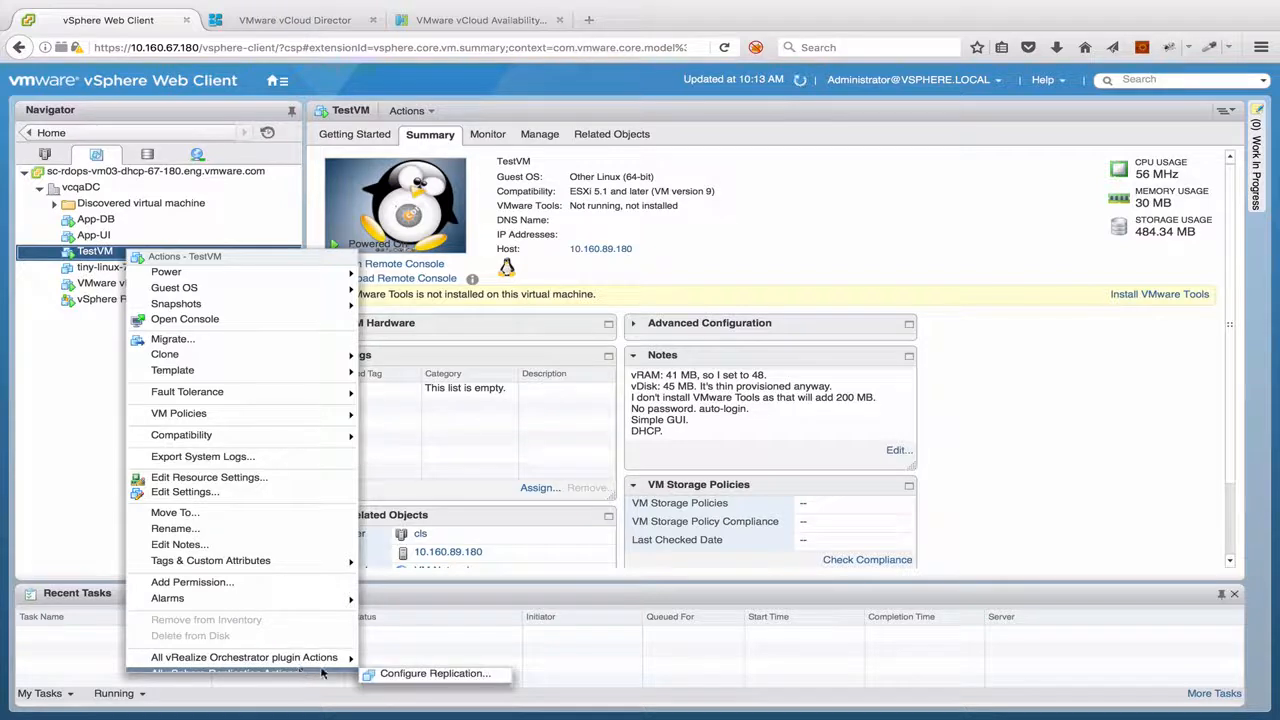
click(418, 676)
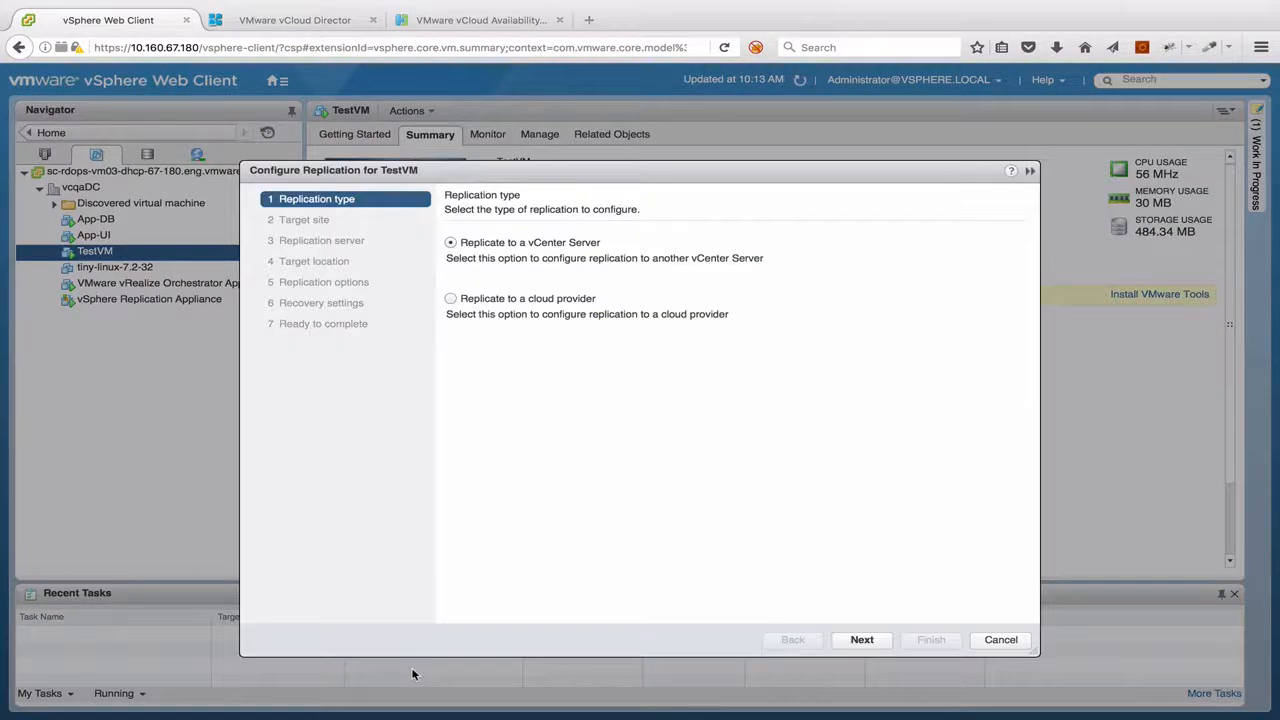
click(451, 299)
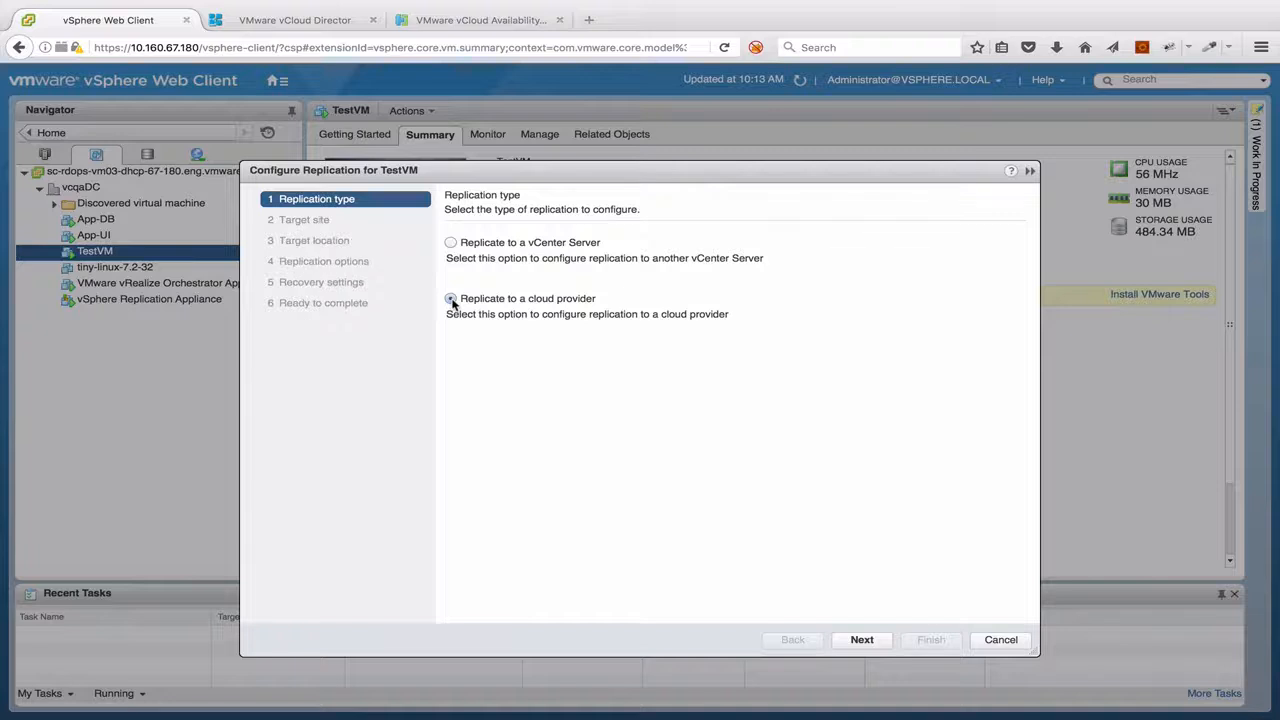
click(874, 641)
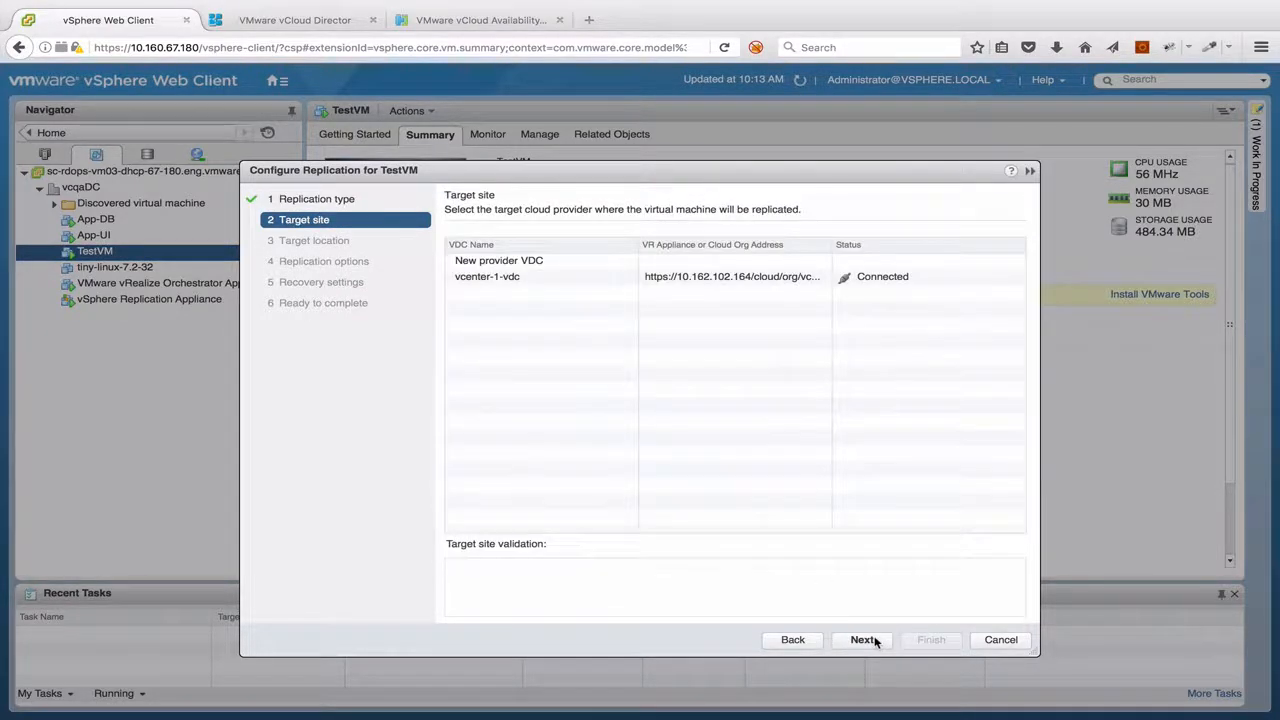
Select vcenter-1-vdc as the target site and accept the Any storage policy and the default replication options
click(603, 280)
click(855, 639)
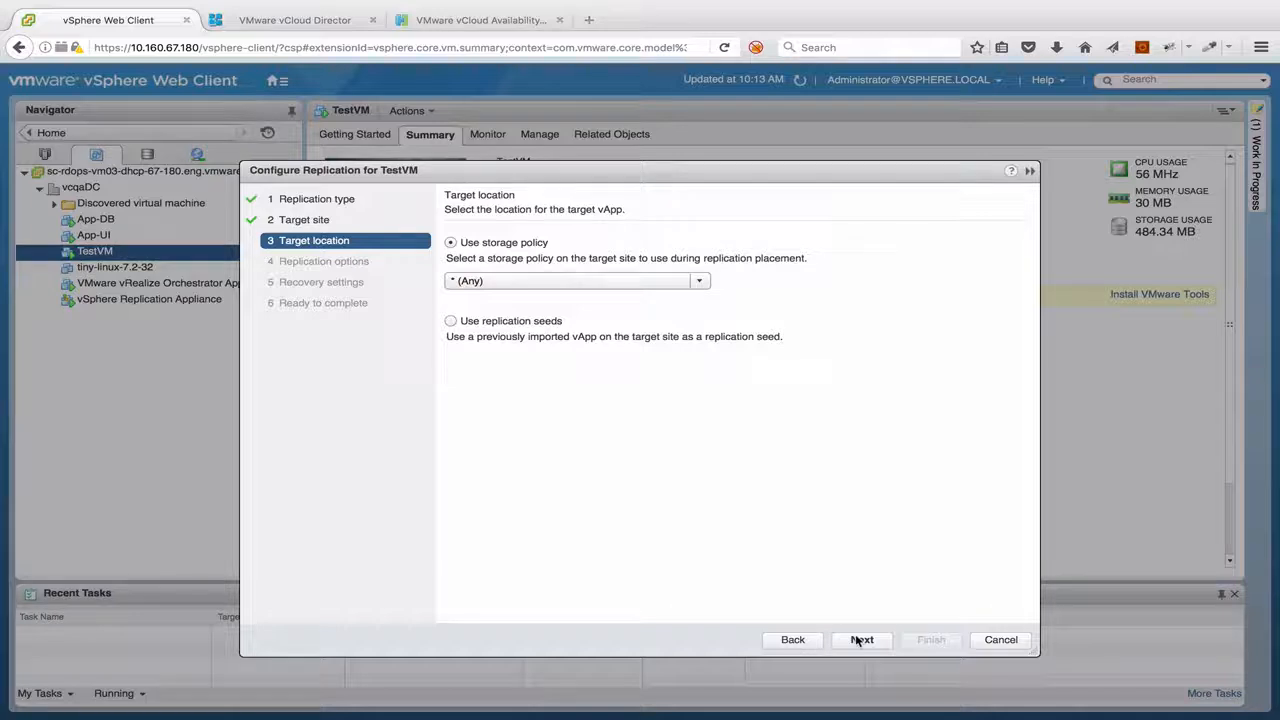
click(857, 640)
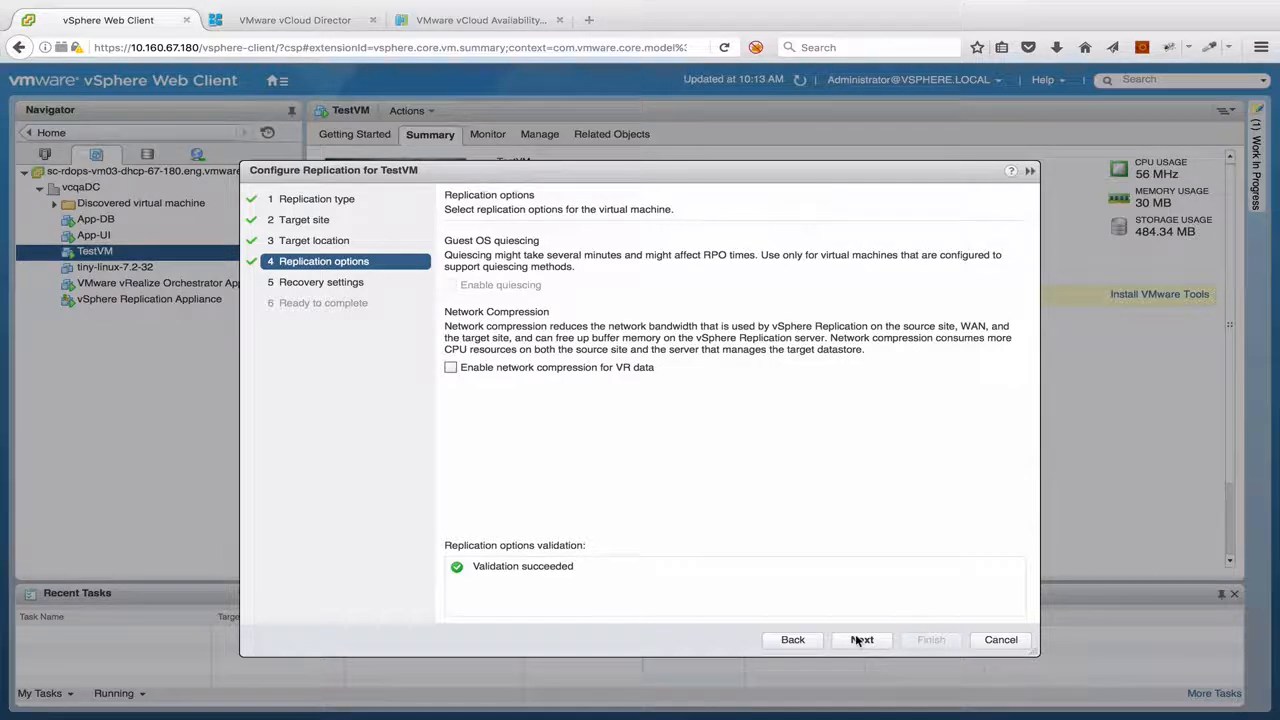
click(858, 640)
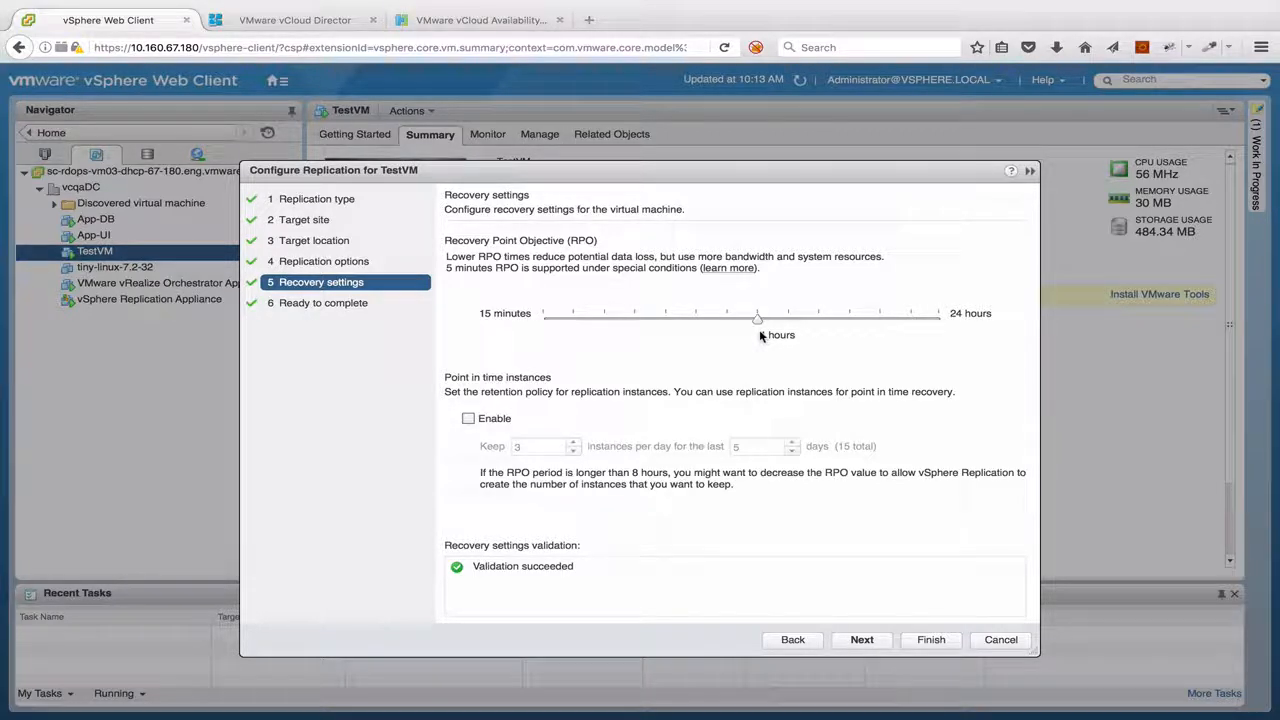
Set the RPO to 15 minutes, enable point in time instances keeping 2 per day for the last 5 days, and finish the replication setup
drag(757, 318, 537, 317)
click(468, 418)
click(573, 451)
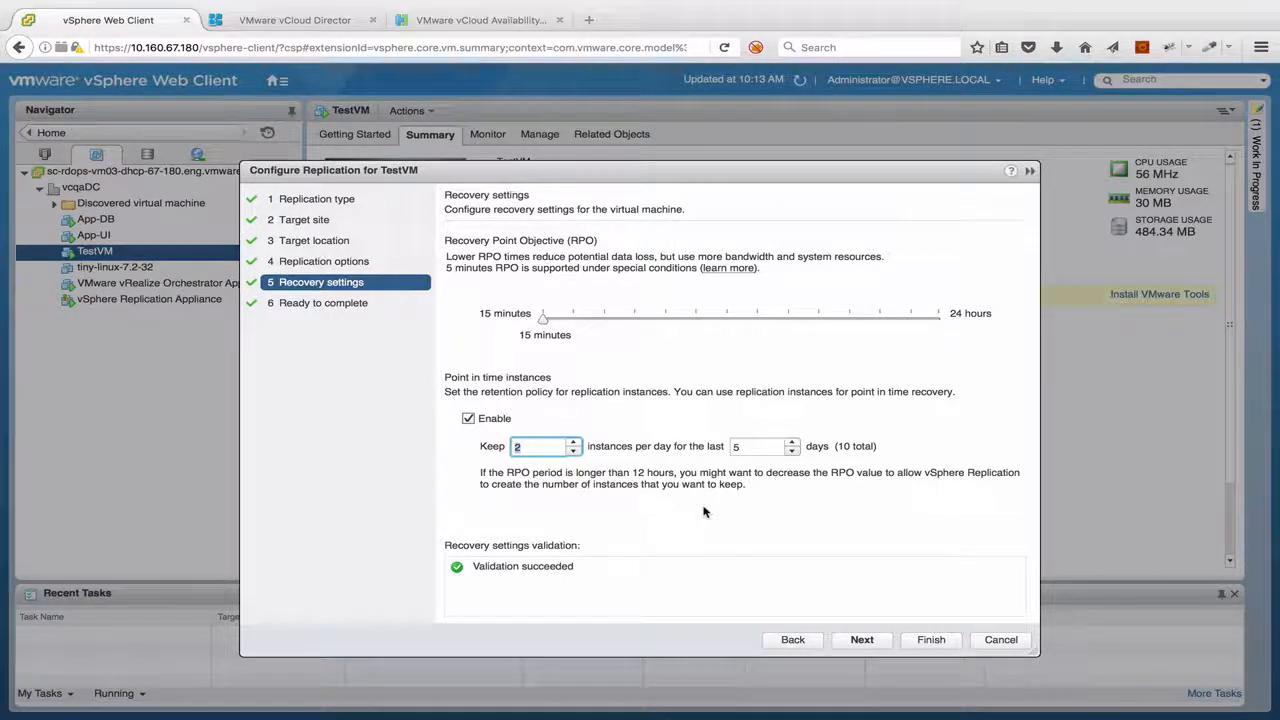
click(862, 640)
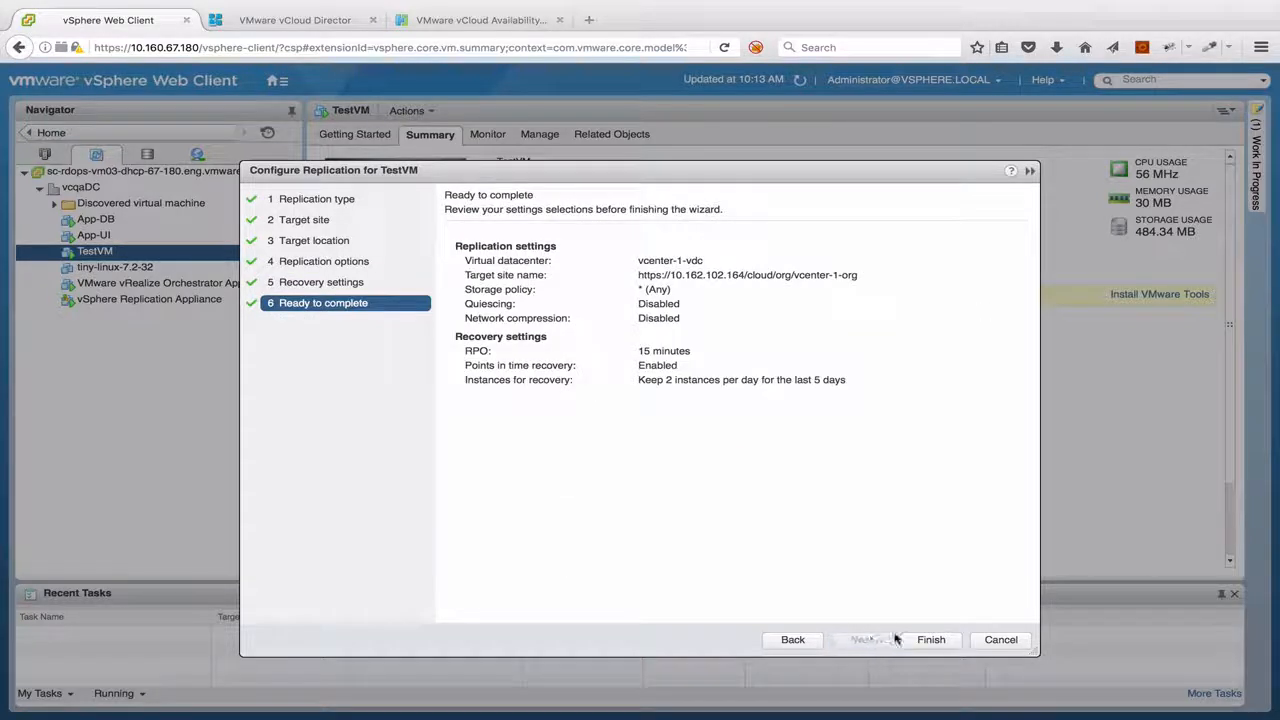
click(928, 640)
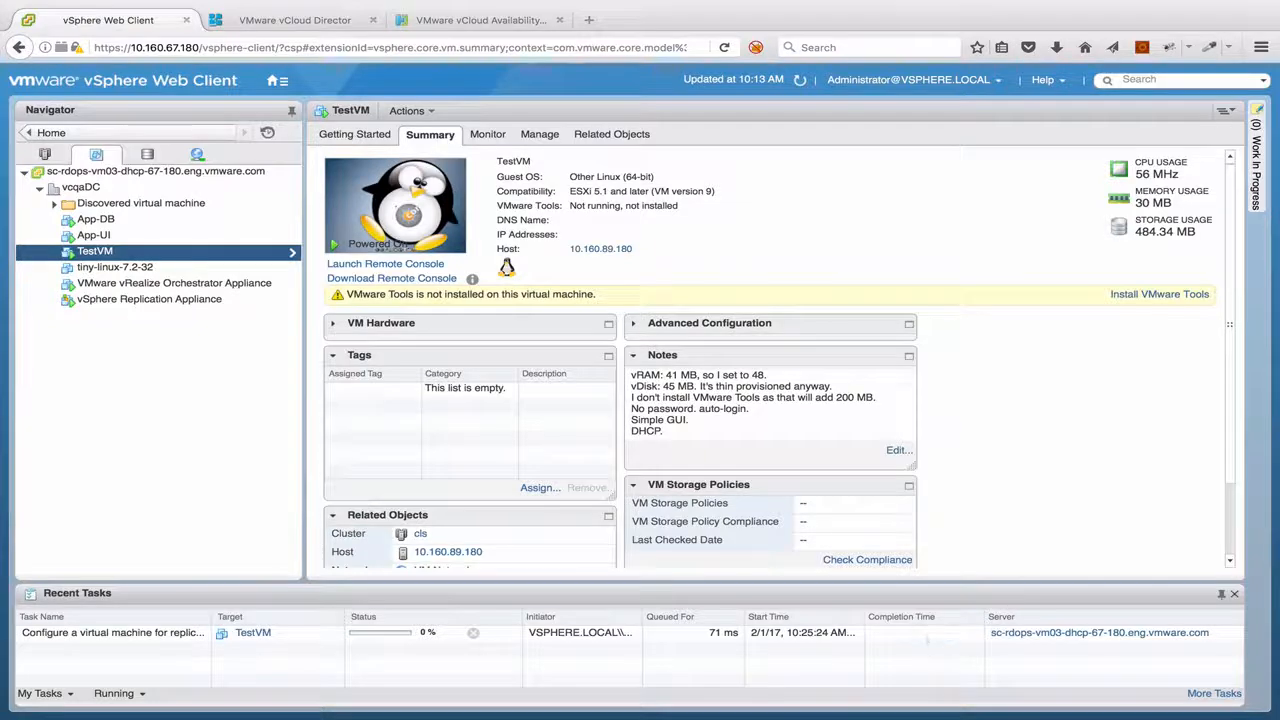
Open the vCenter Server's outgoing replications in vSphere Replication and refresh TestVM's replication status
click(280, 82)
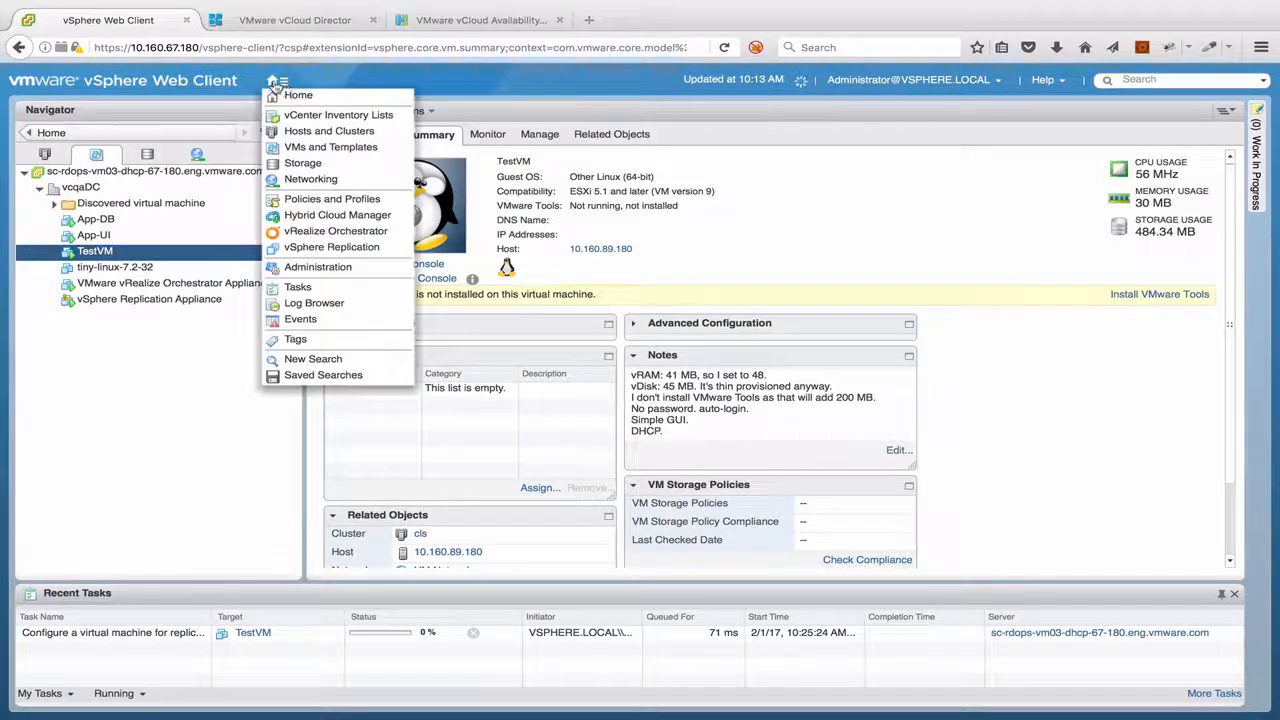
click(289, 96)
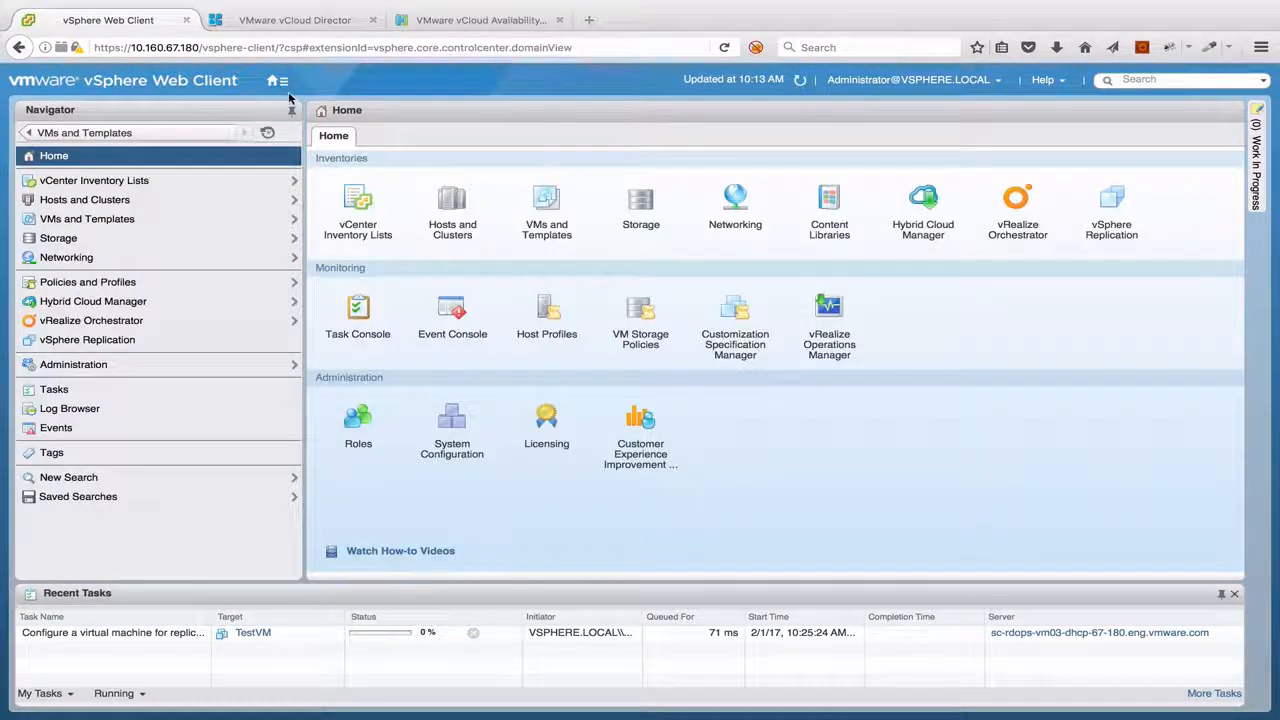
click(1113, 202)
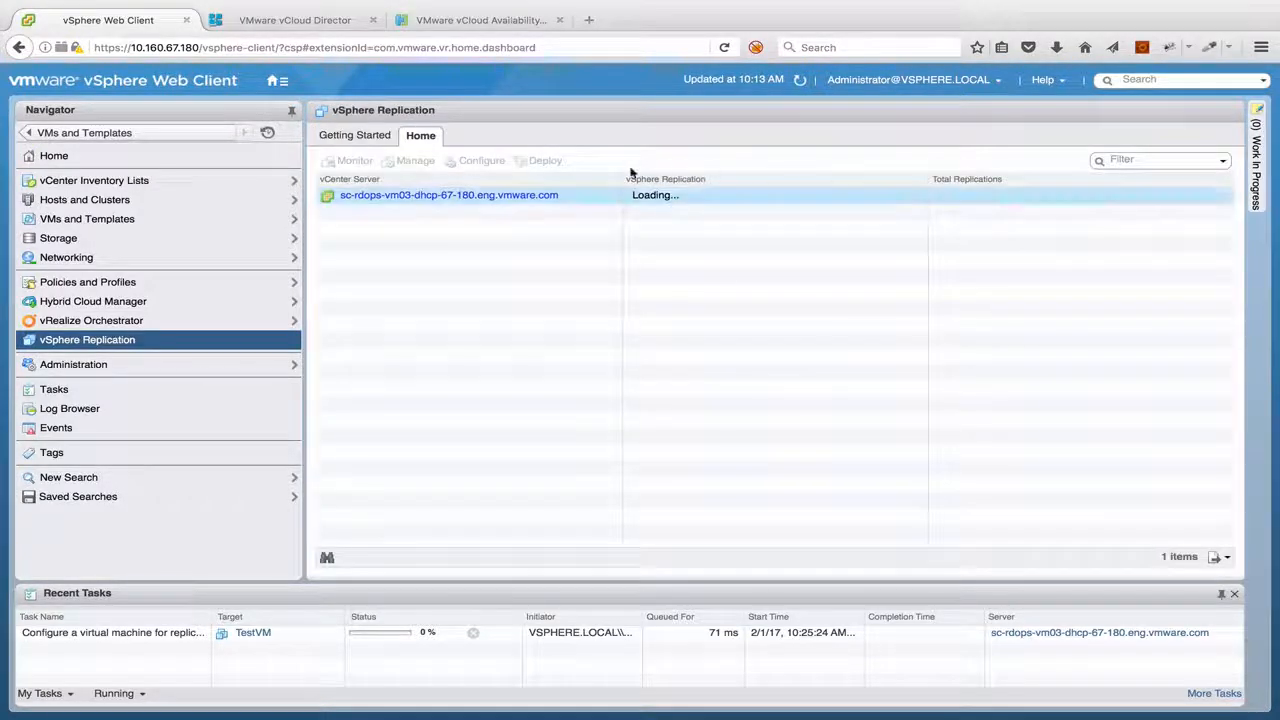
click(553, 197)
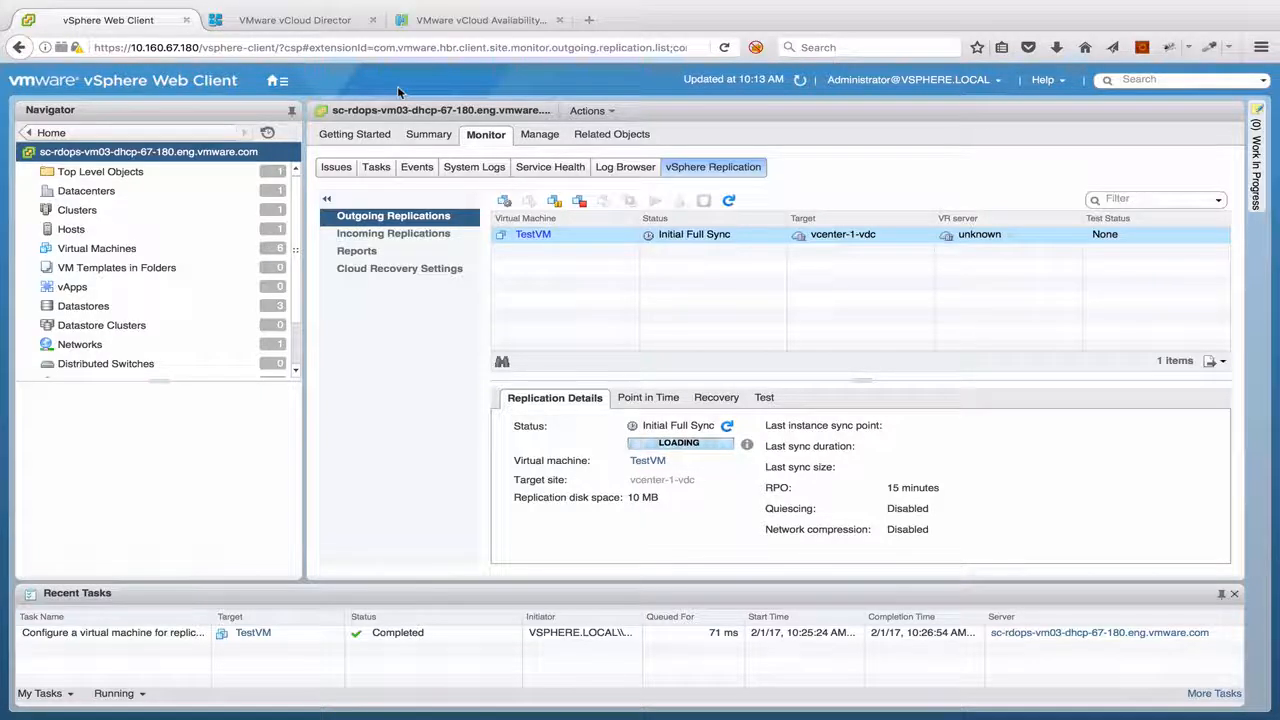
click(728, 426)
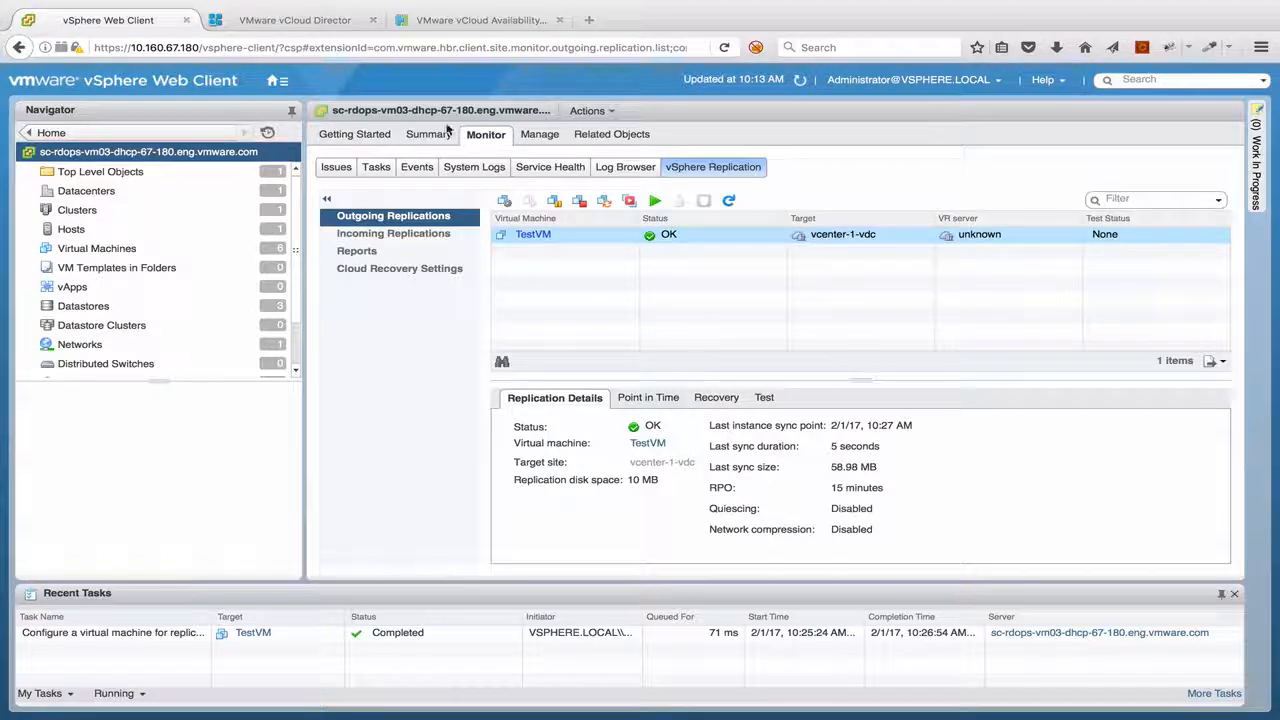
Switch to vCloud Director and refresh the vApps list of vcenter-1-org to check for the replicated TestVM
click(313, 17)
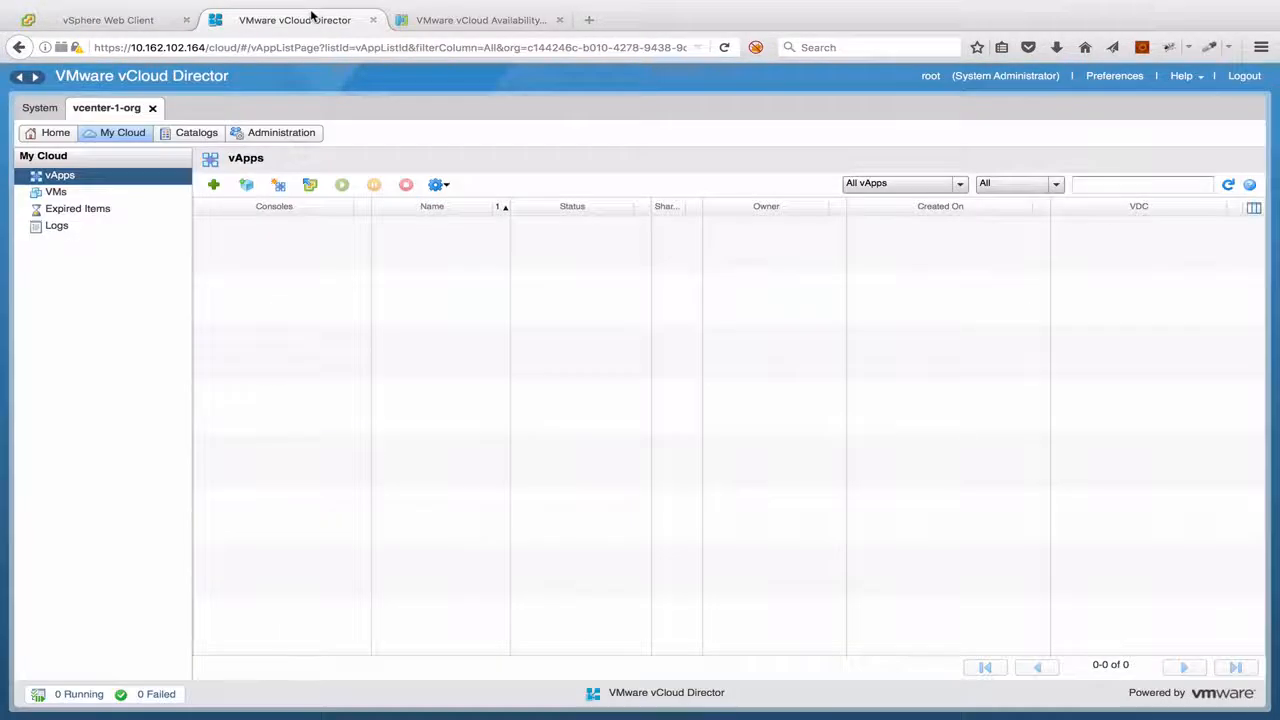
click(1226, 184)
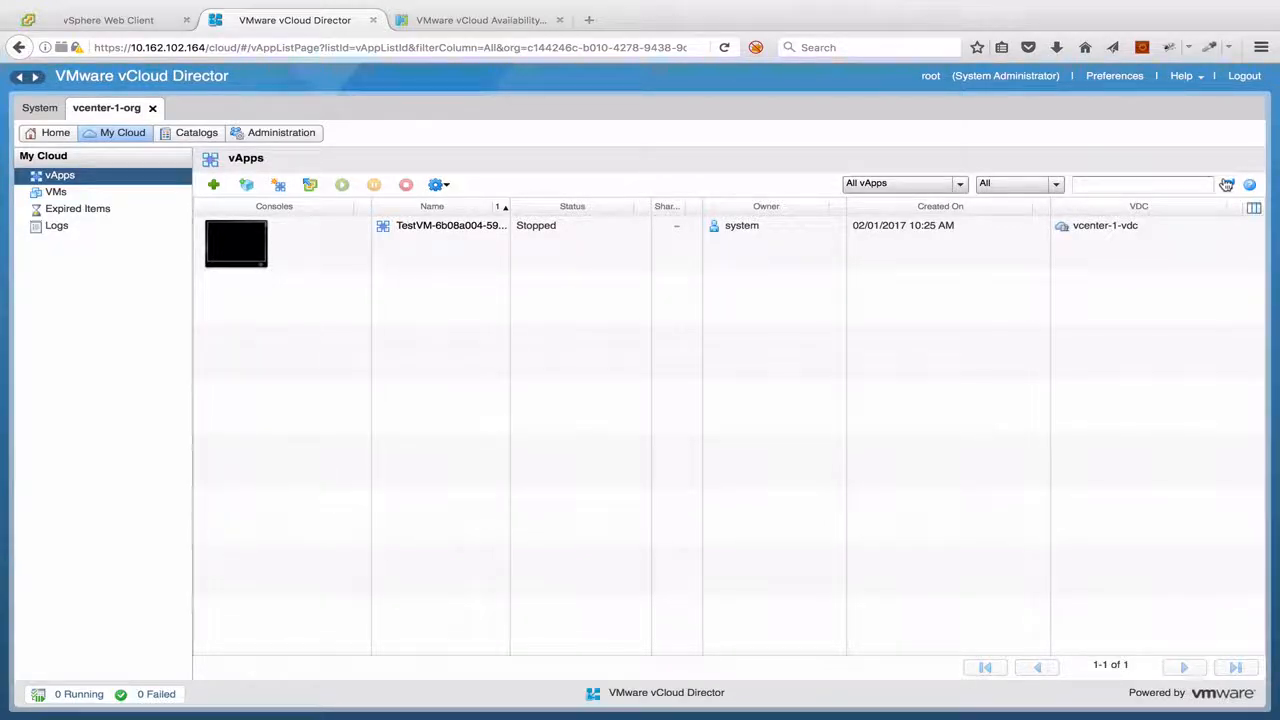
Switch to vCloud Availability and log in as the vcenter-1-org administrator with the account password
click(521, 22)
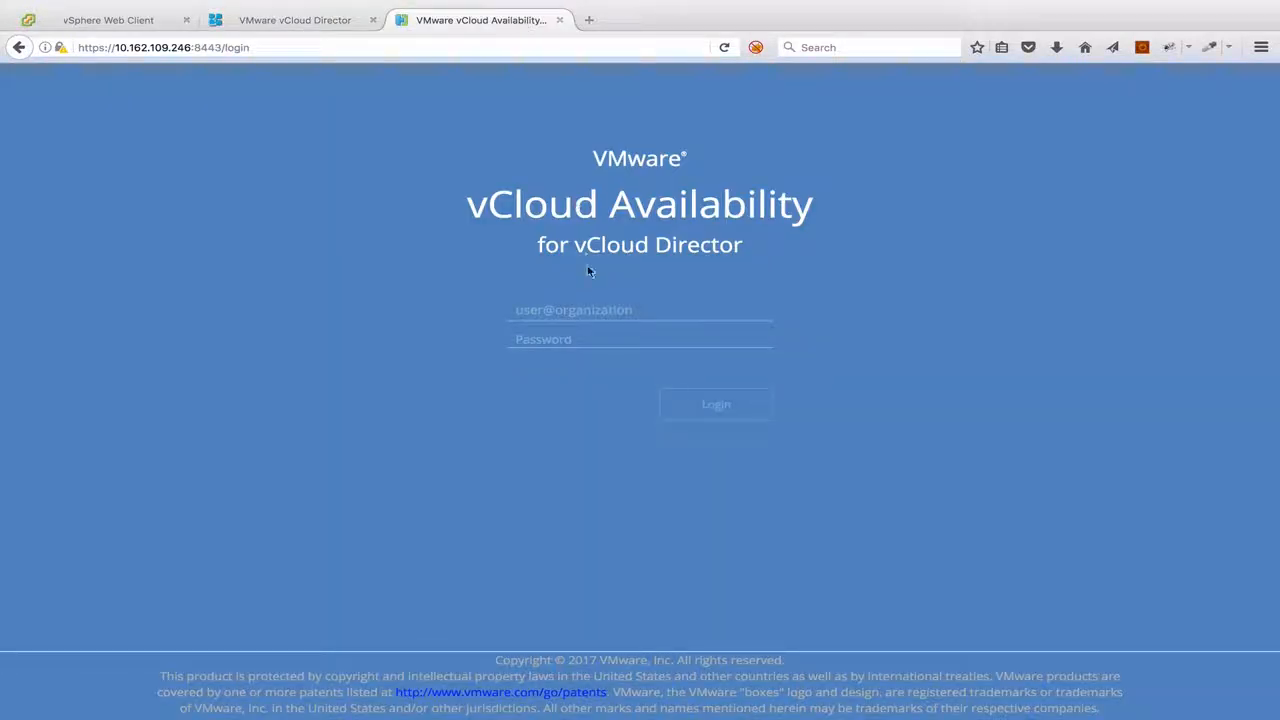
click(587, 309)
text(a)
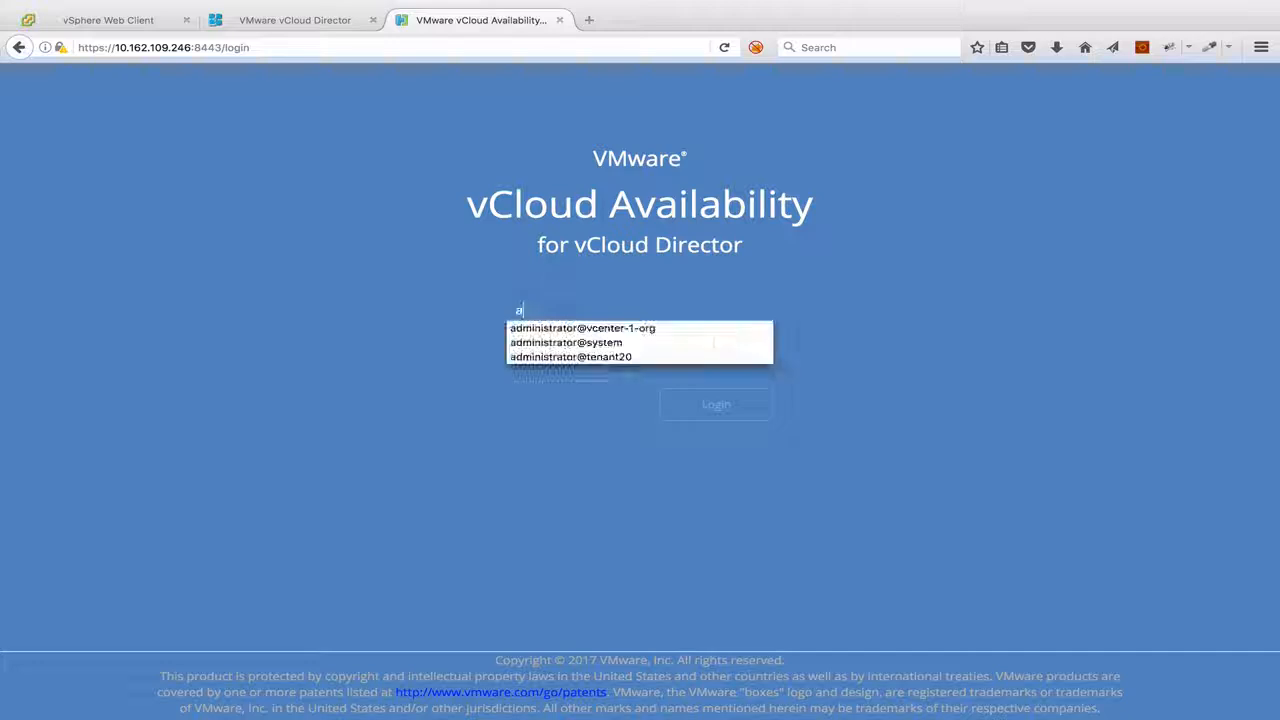
key(Down)
key(Tab)
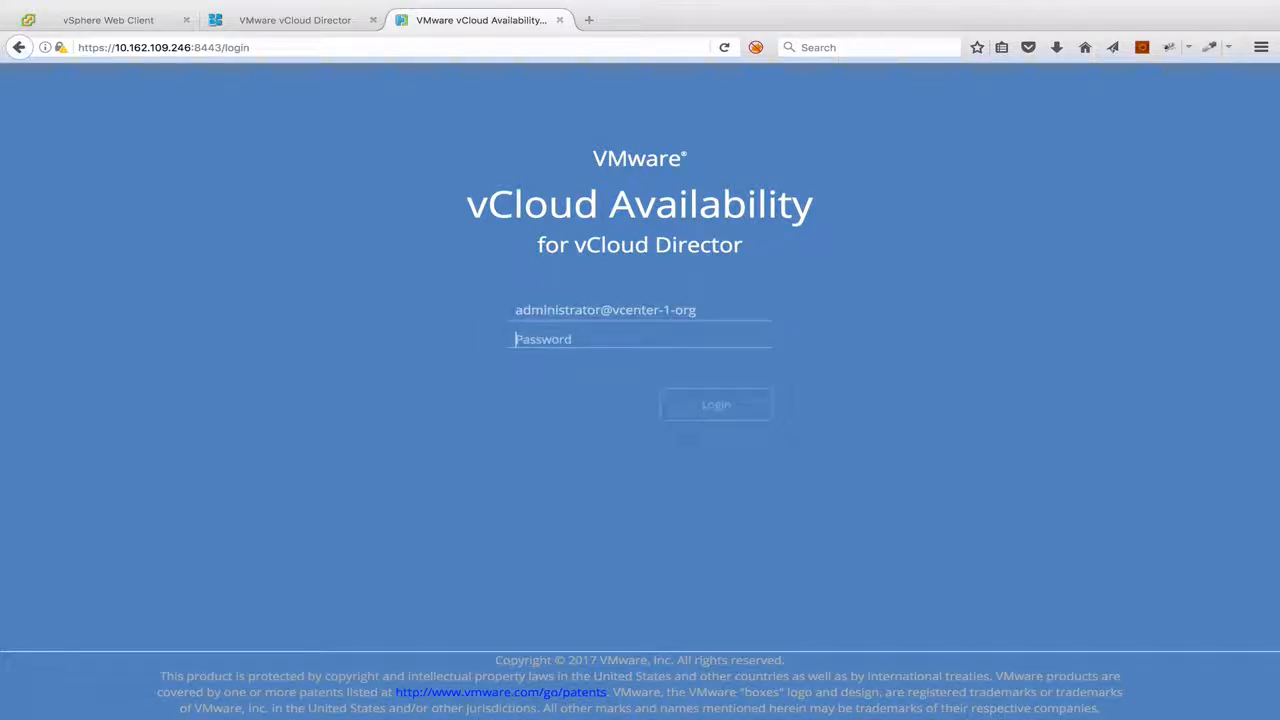
text(VMware1!)
key(Return)
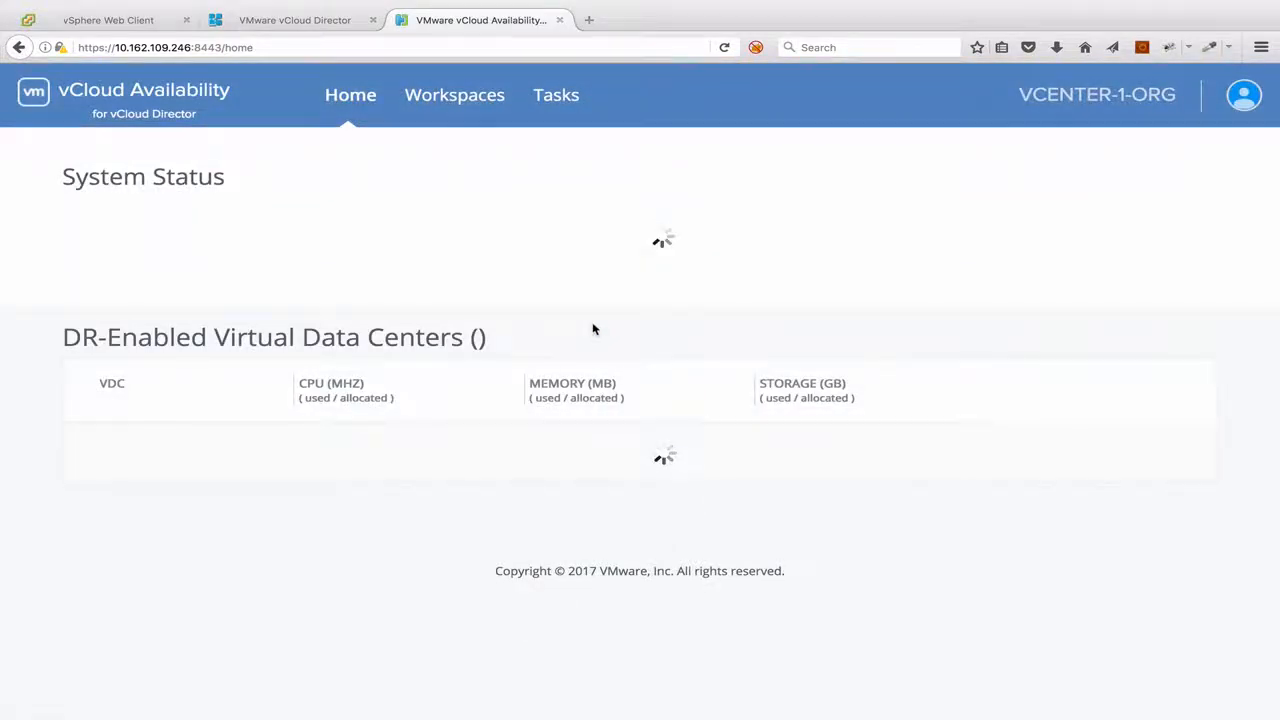
Open the vcenter-1-vdc workloads and start a test failover of TestVM with the test VM powered on
scroll(550, 351, down, 2)
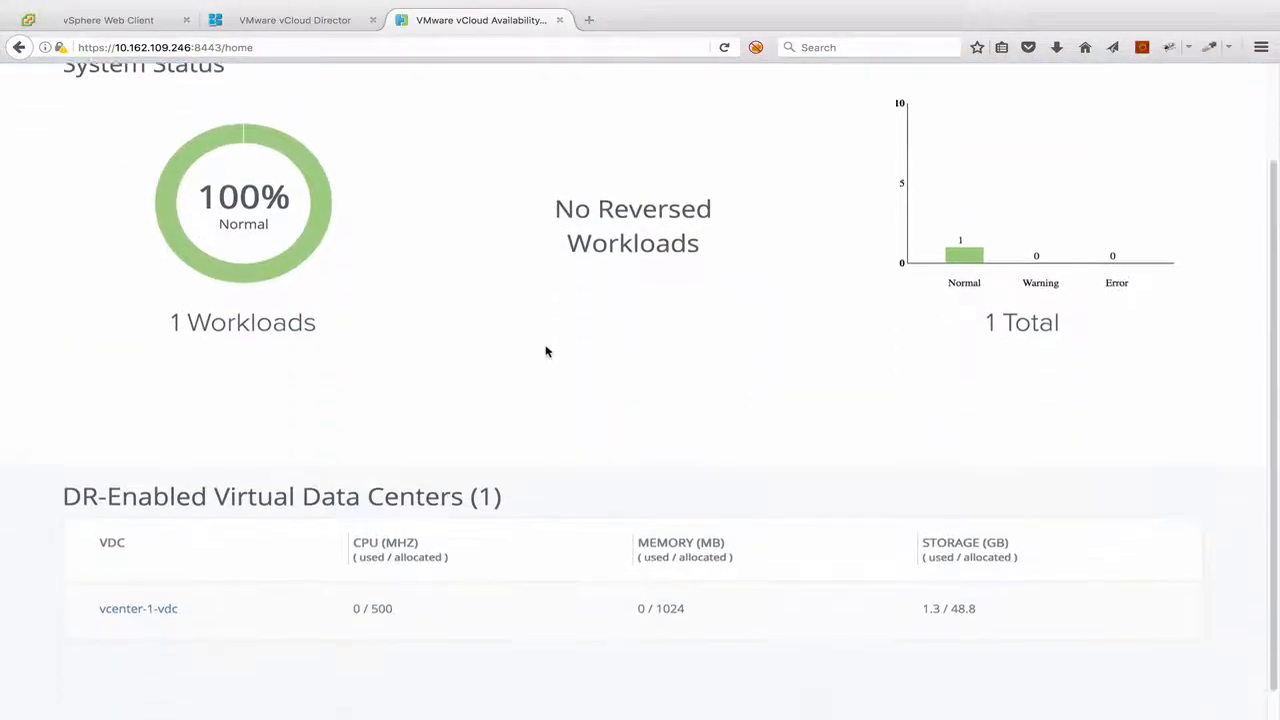
click(122, 607)
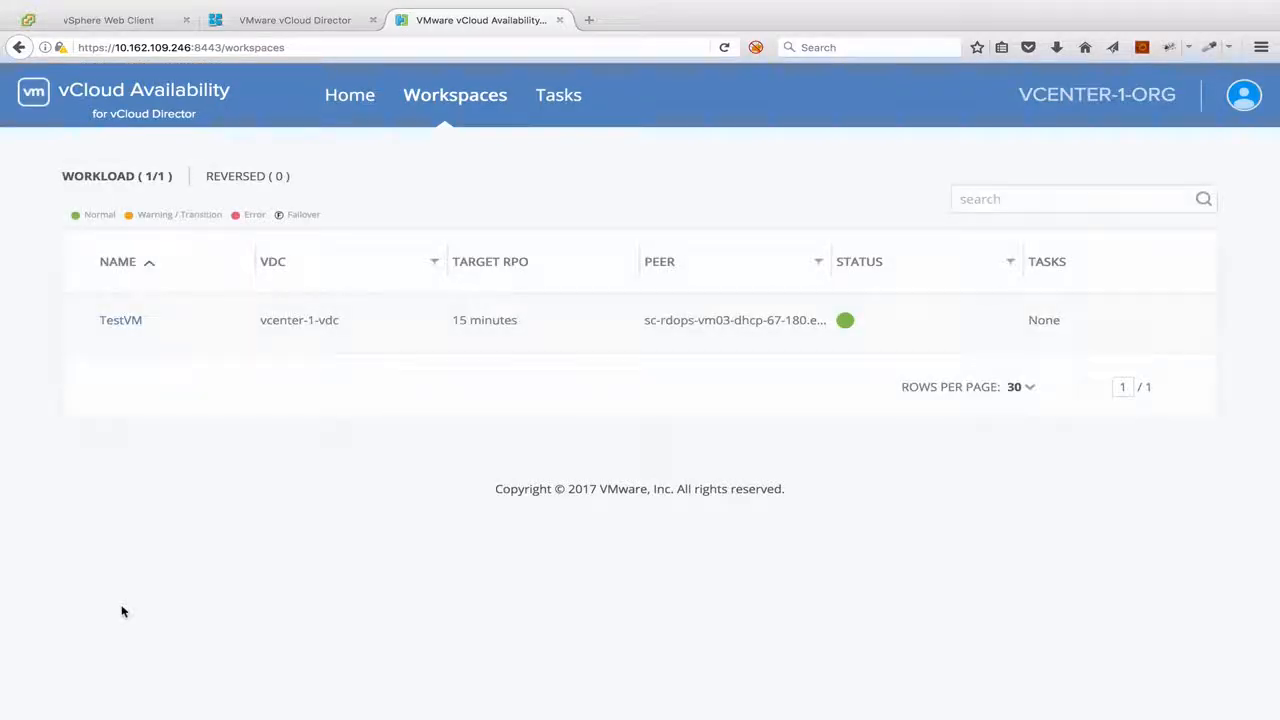
click(930, 323)
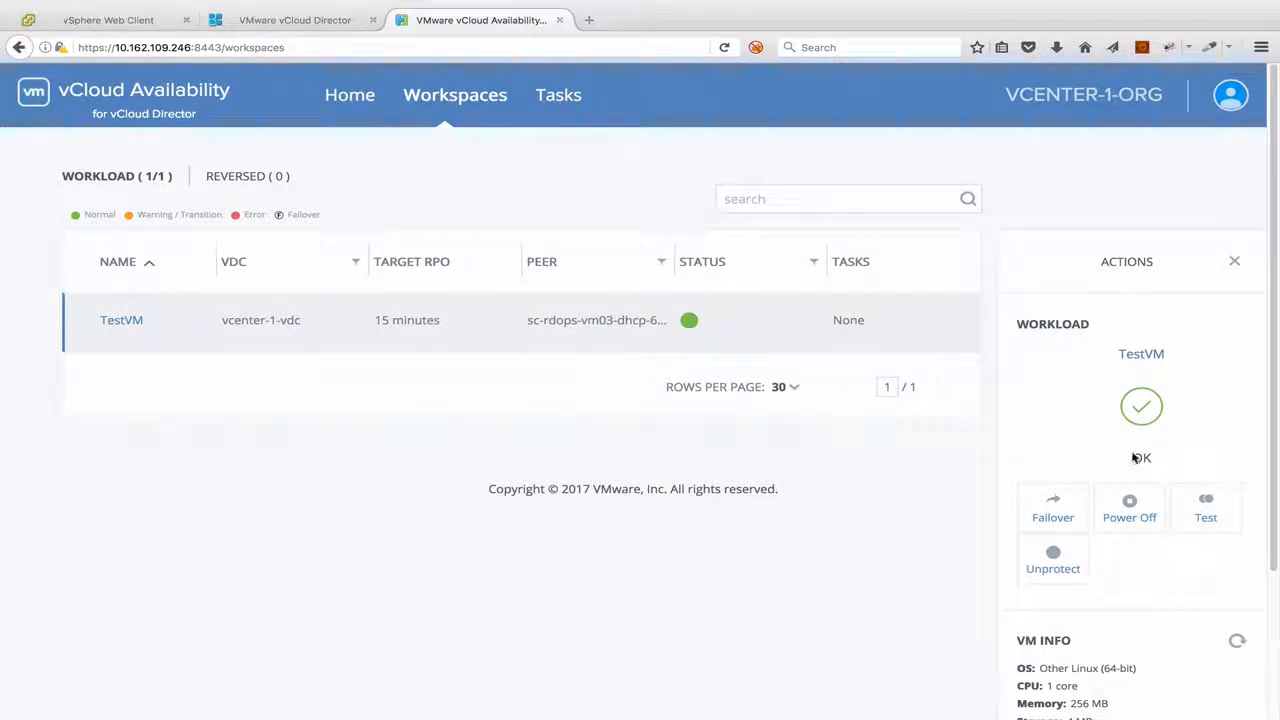
click(1203, 503)
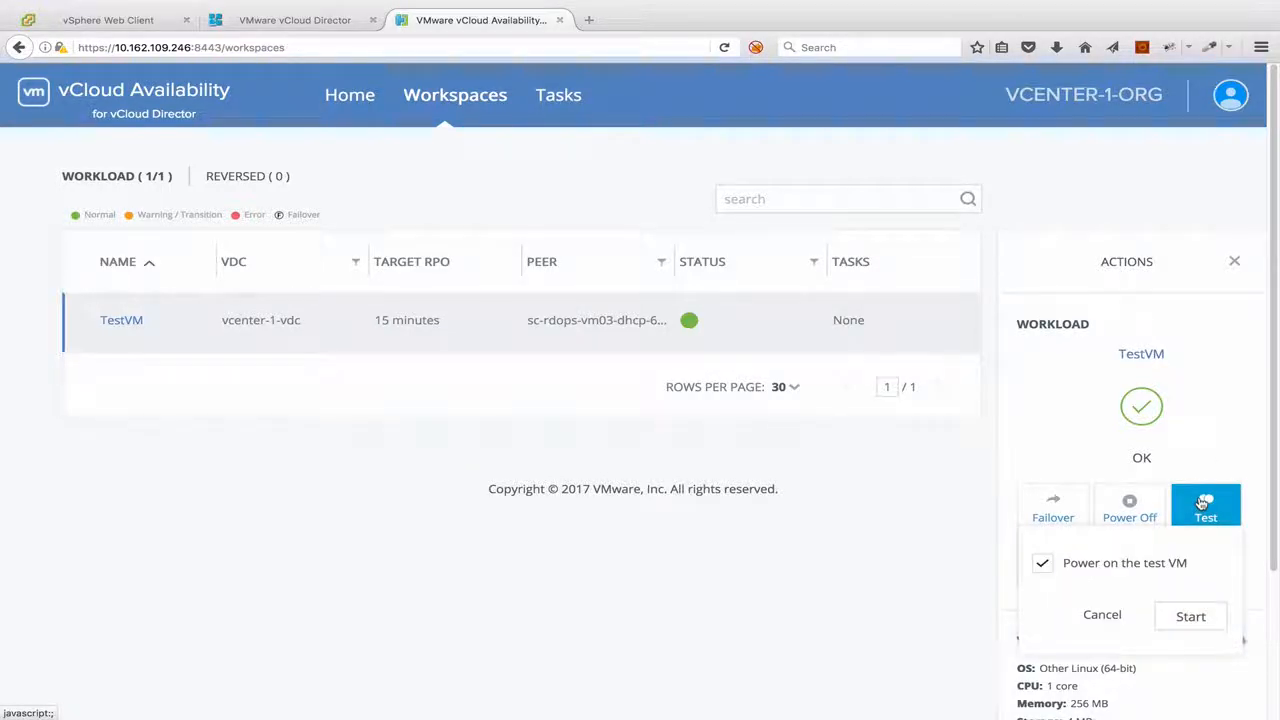
click(1200, 616)
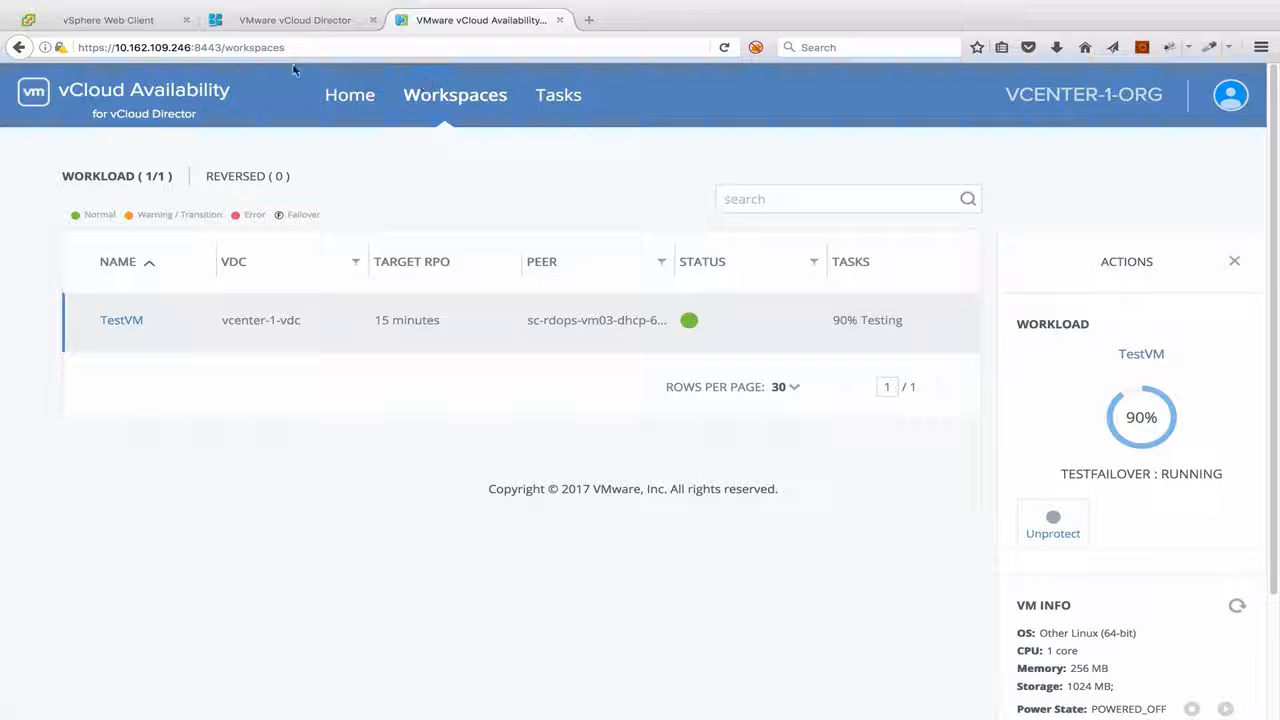
Switch to vCloud Director, refresh the vApps list to follow the TestVM vApp's startup, and open its console
click(297, 28)
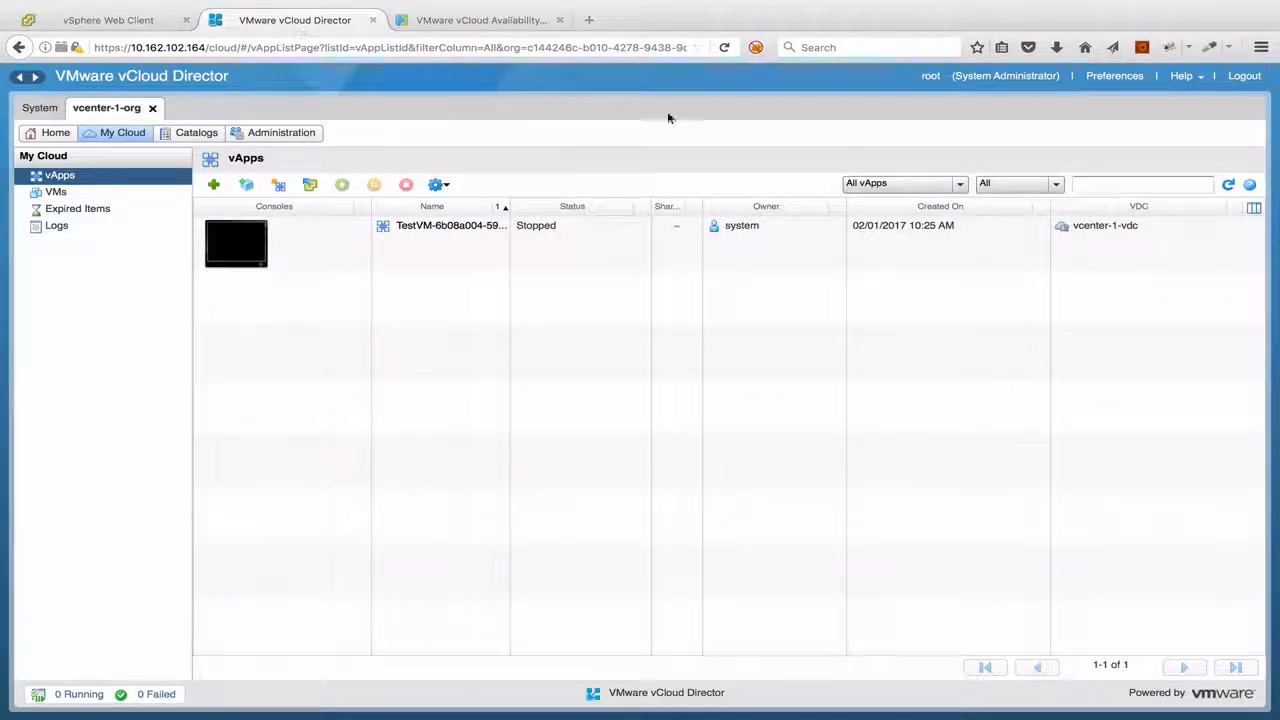
click(1229, 186)
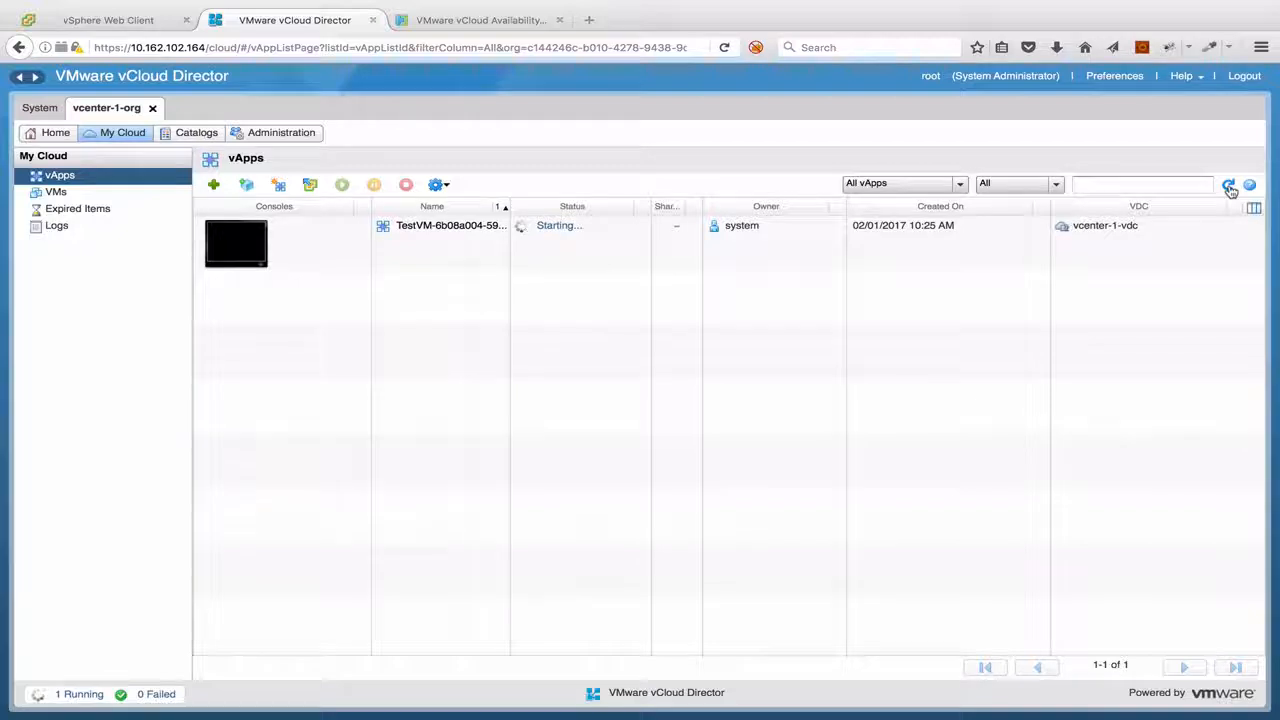
click(1229, 187)
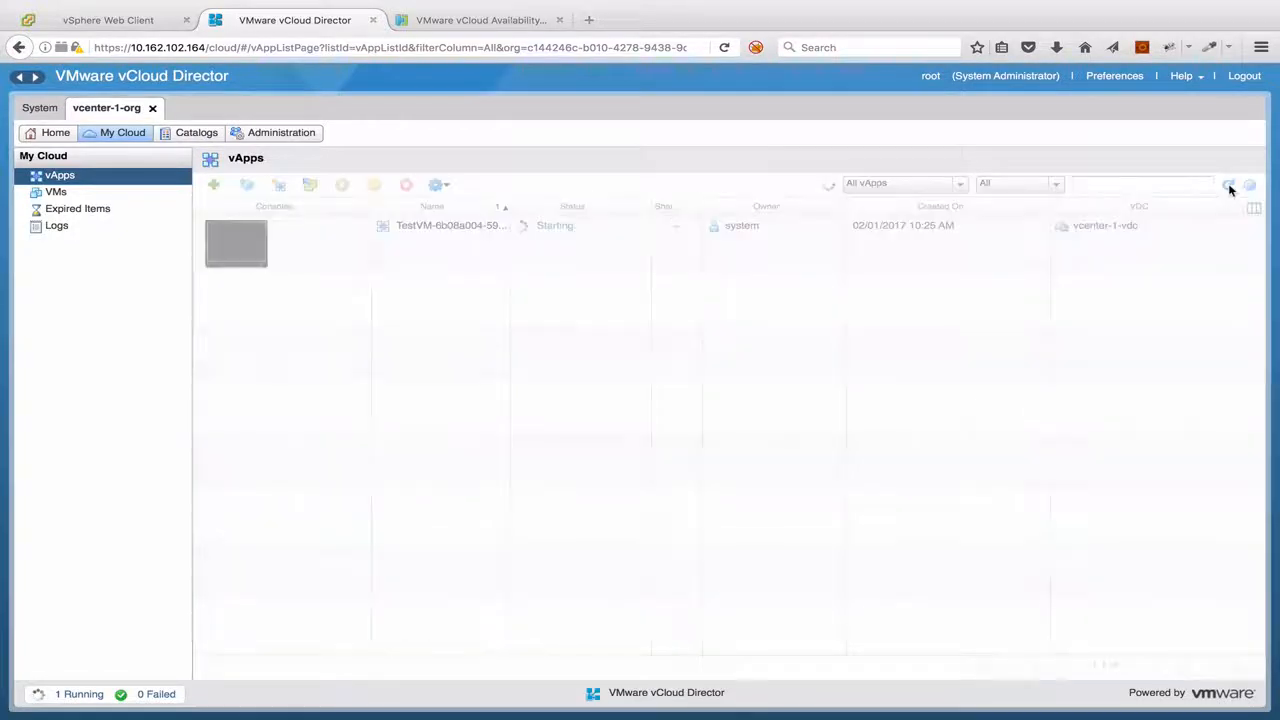
click(1230, 188)
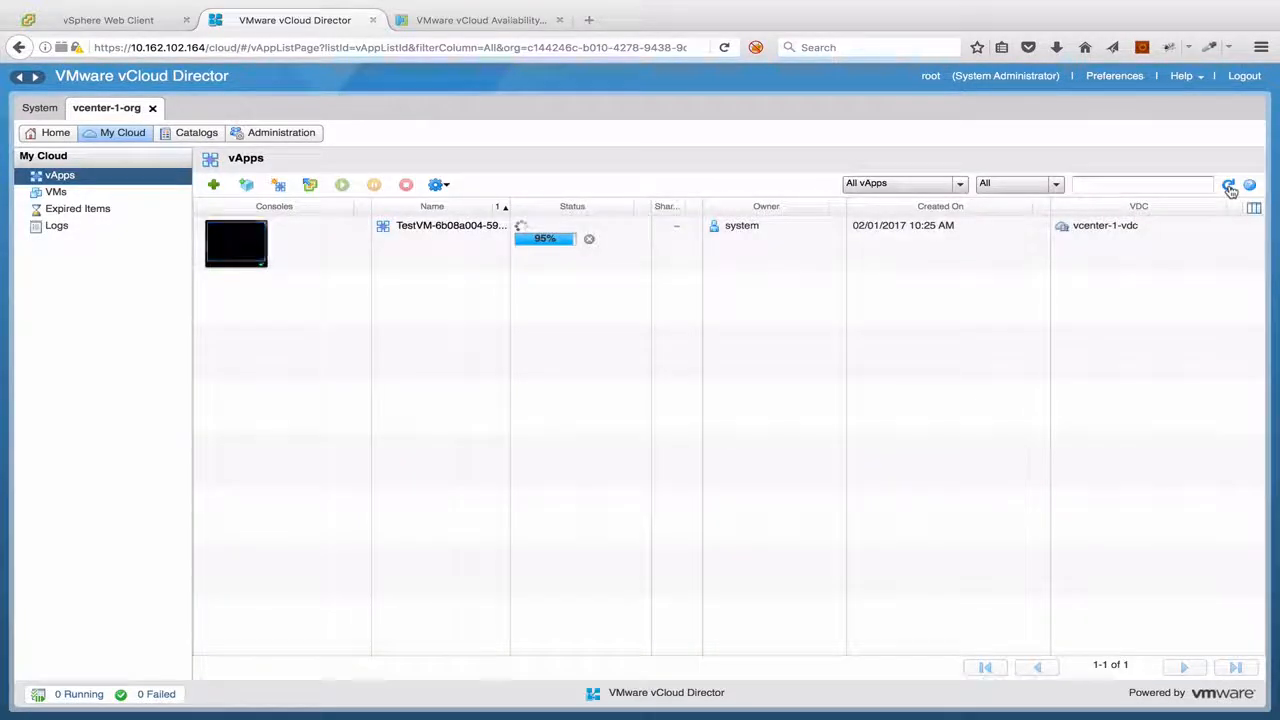
click(1230, 188)
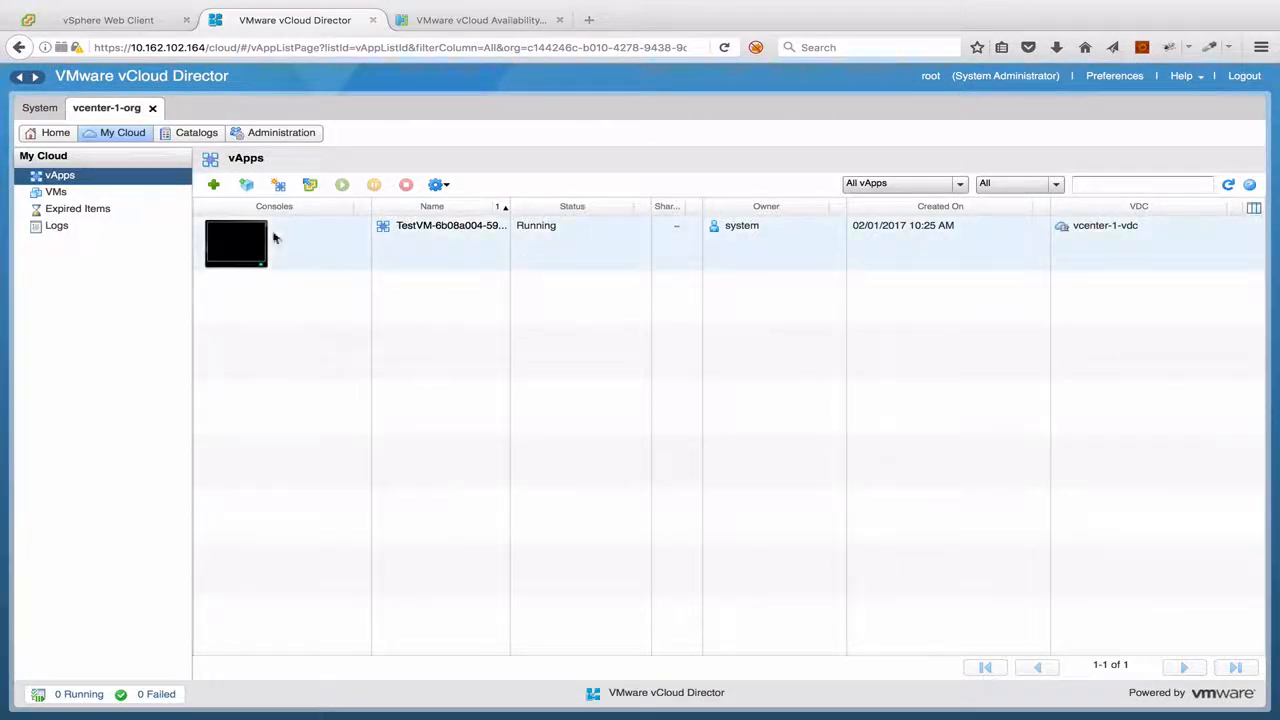
click(263, 249)
click(264, 247)
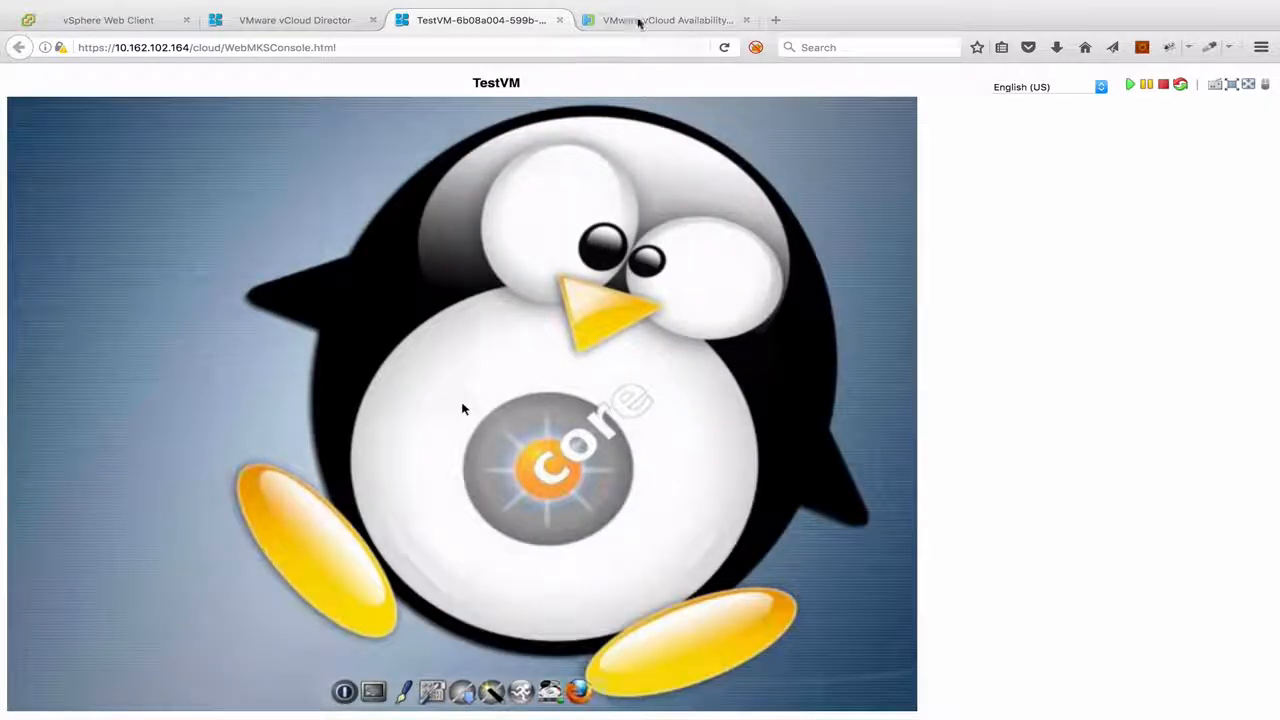
Return to the vCloud Availability workspaces to check TestVM's test failover task
click(643, 20)
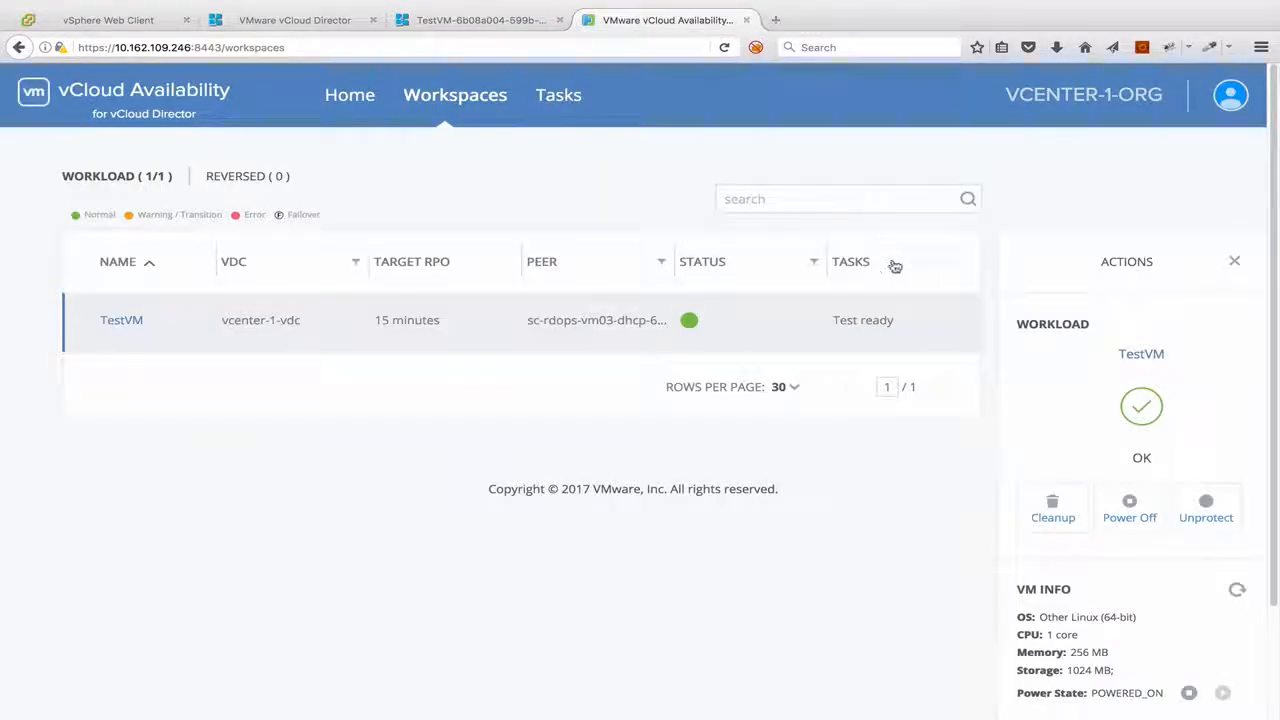